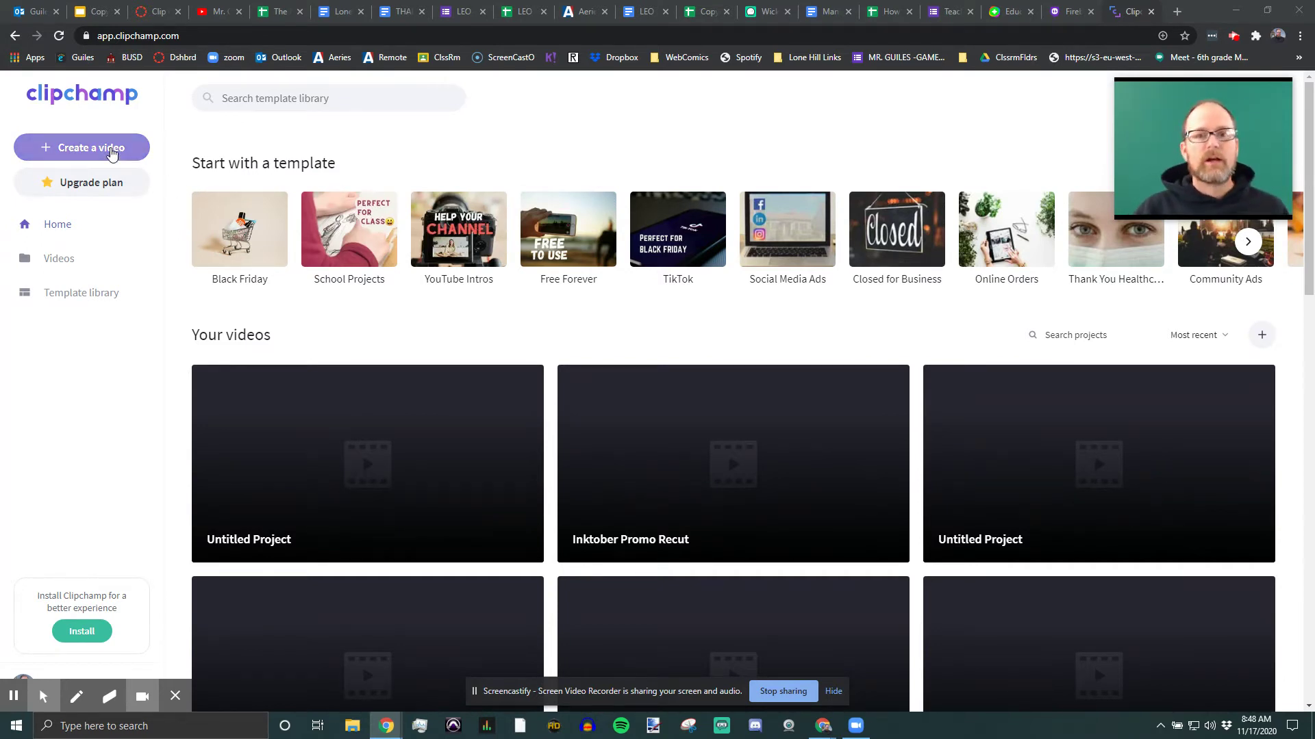
Start a new video project from the Clipchamp home page.
{"action": "left_click", "coordinate": [112, 149]}
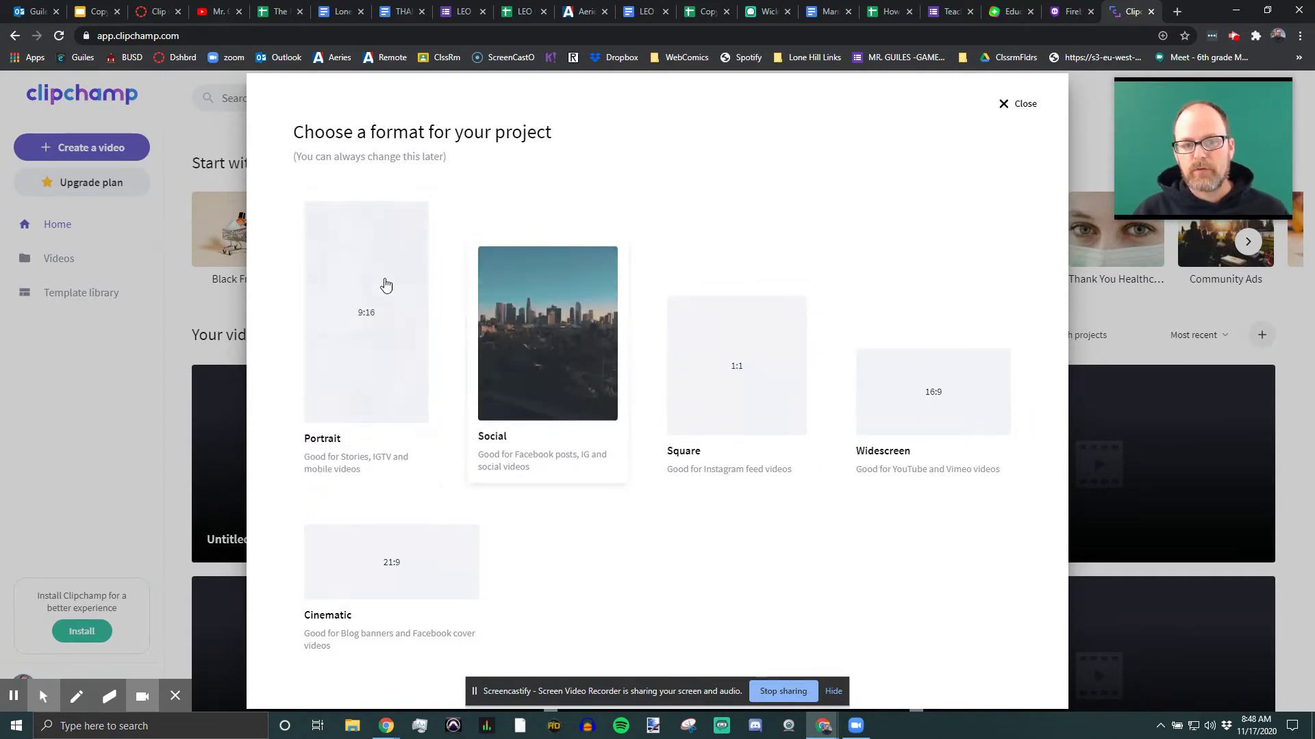
Choose the Widescreen 16:9 format for the new project.
{"action": "left_click", "coordinate": [952, 411]}
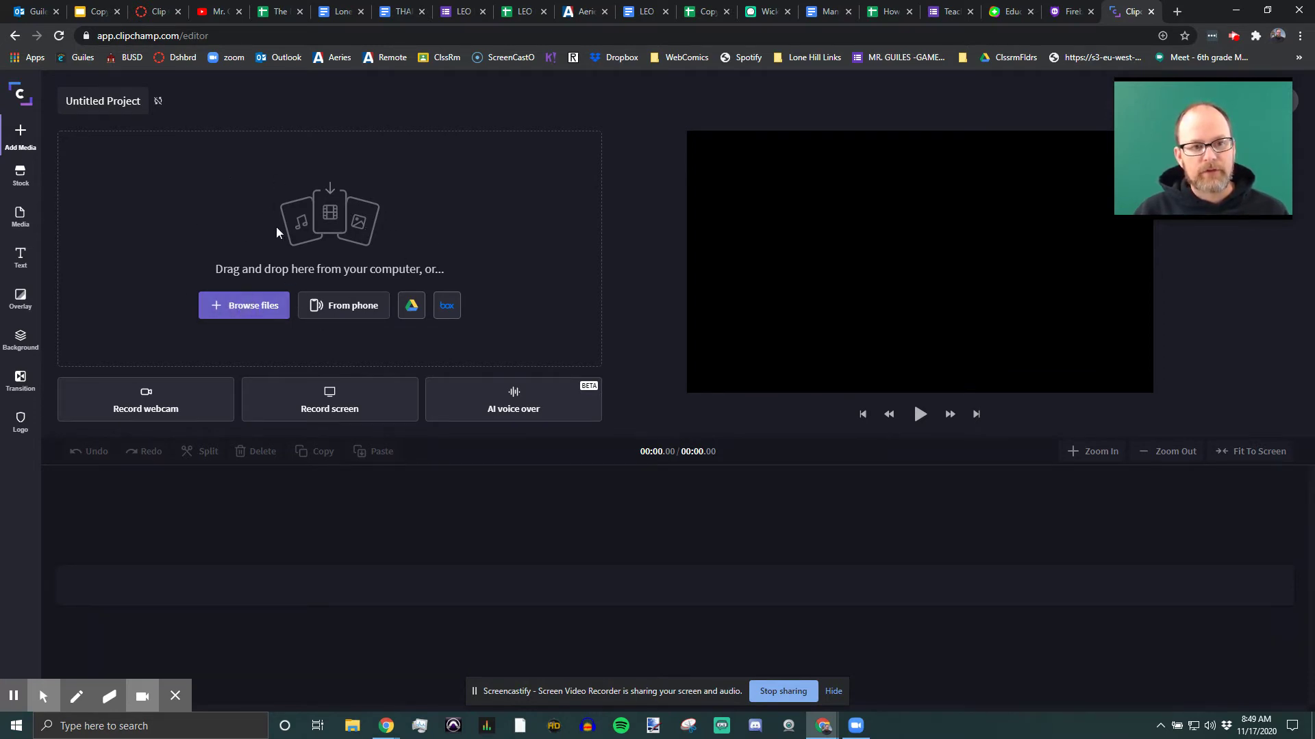
Bring up the file picker from the Add Media panel to import media.
{"action": "left_click", "coordinate": [238, 304]}
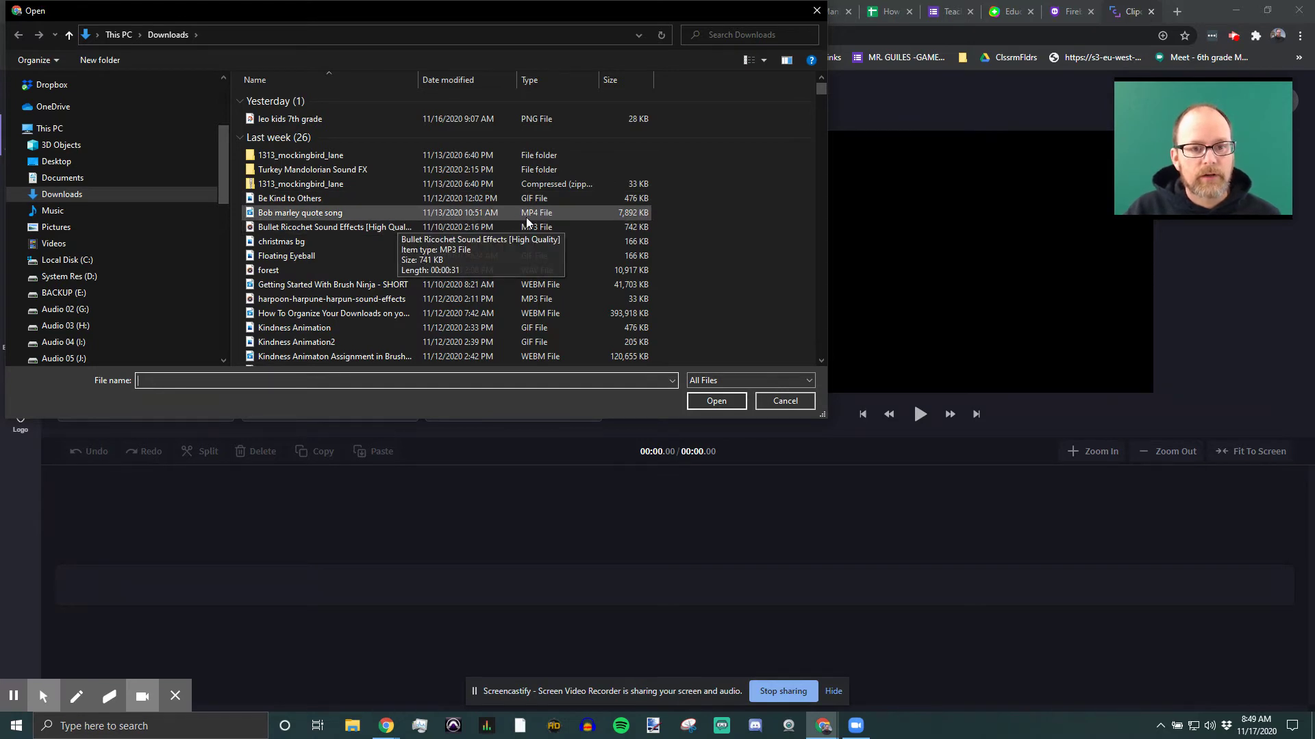
Import 'Getting Started With Brush Ninja - SHORT' from Downloads into the project.
{"action": "left_click", "coordinate": [368, 283]}
{"action": "left_click", "coordinate": [719, 401]}
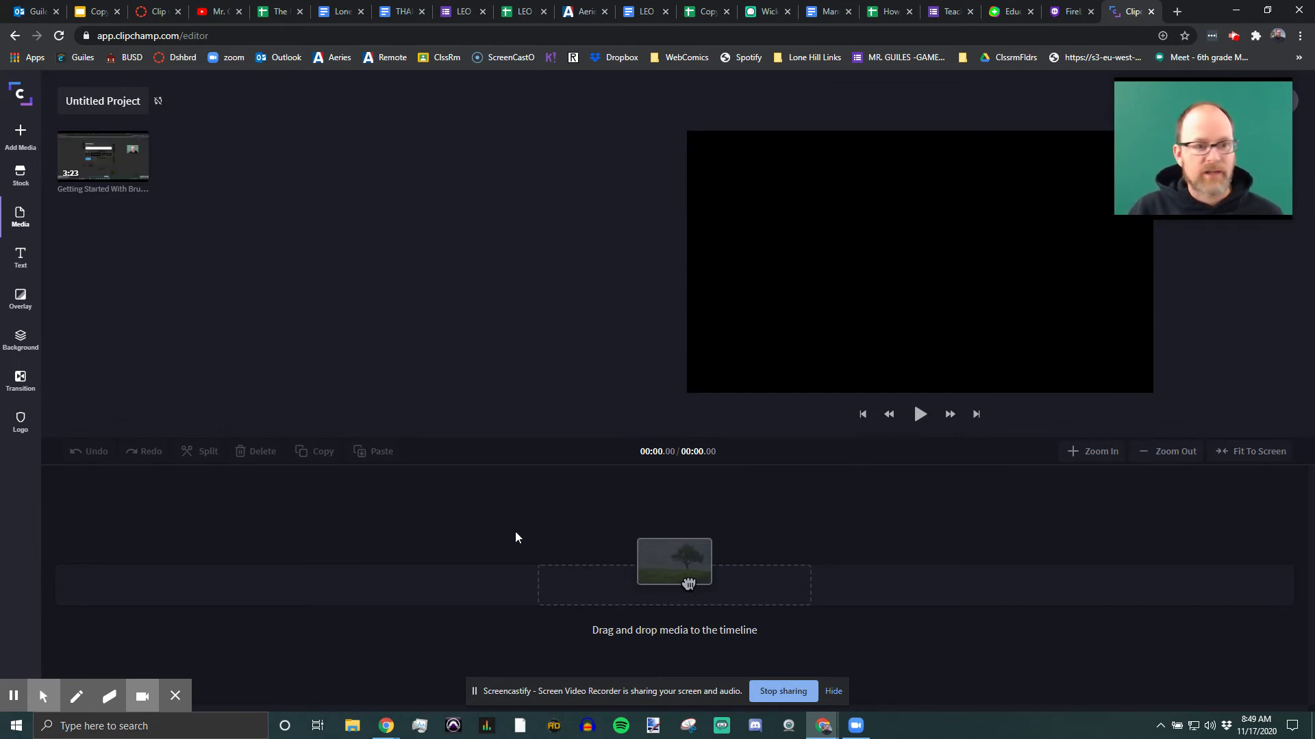
Drag the 3:23 Brush Ninja clip from the media library onto the timeline.
{"action": "left_click_drag", "start_coordinate": [98, 196], "coordinate": [125, 581]}
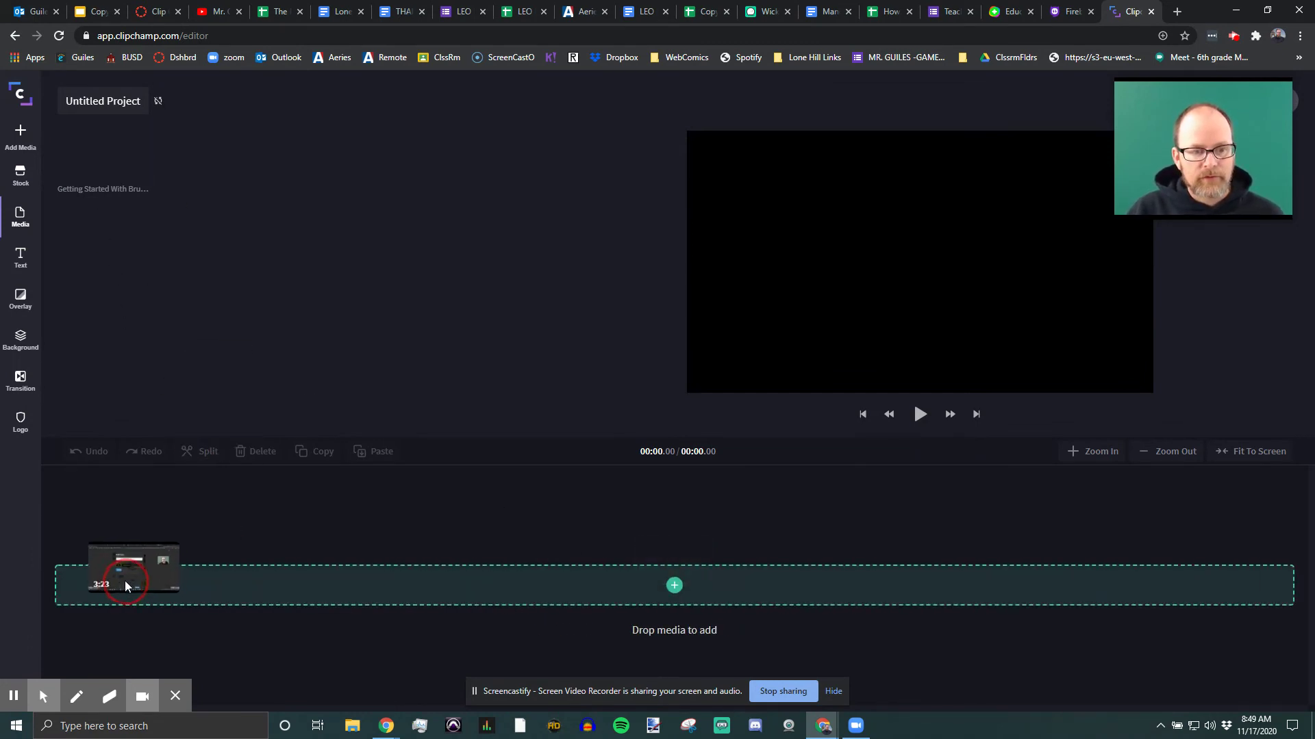